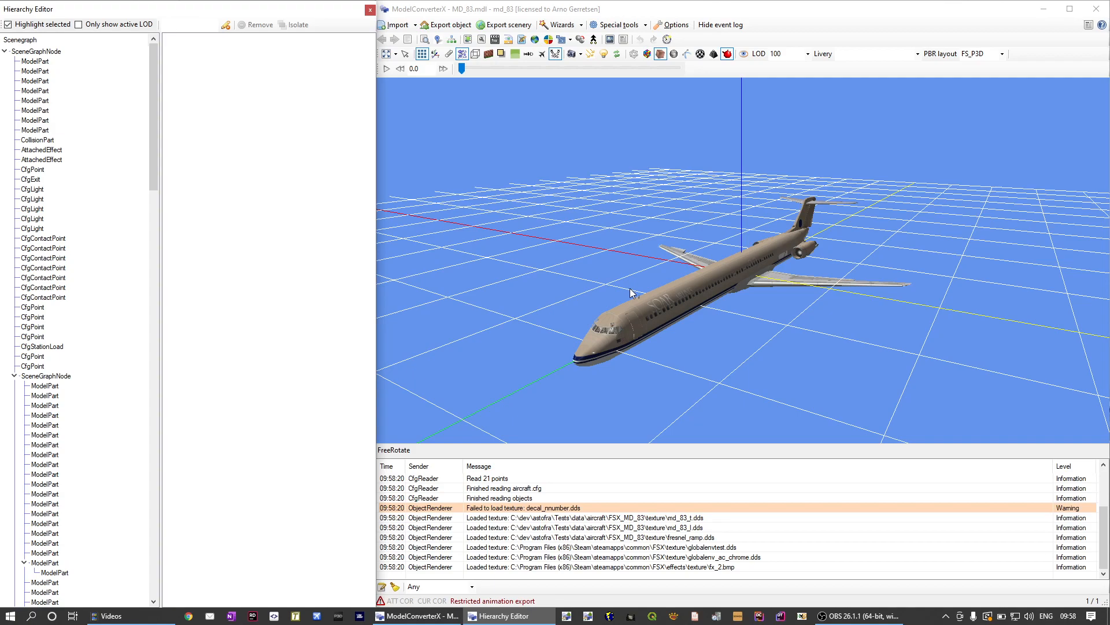
Examine the properties of two of the aircraft's model parts in the hierarchy, with the aircraft's nose in close-up
scroll(638, 310, up, 3)
right_drag(638, 310, 675, 301)
scroll(763, 265, up, 1)
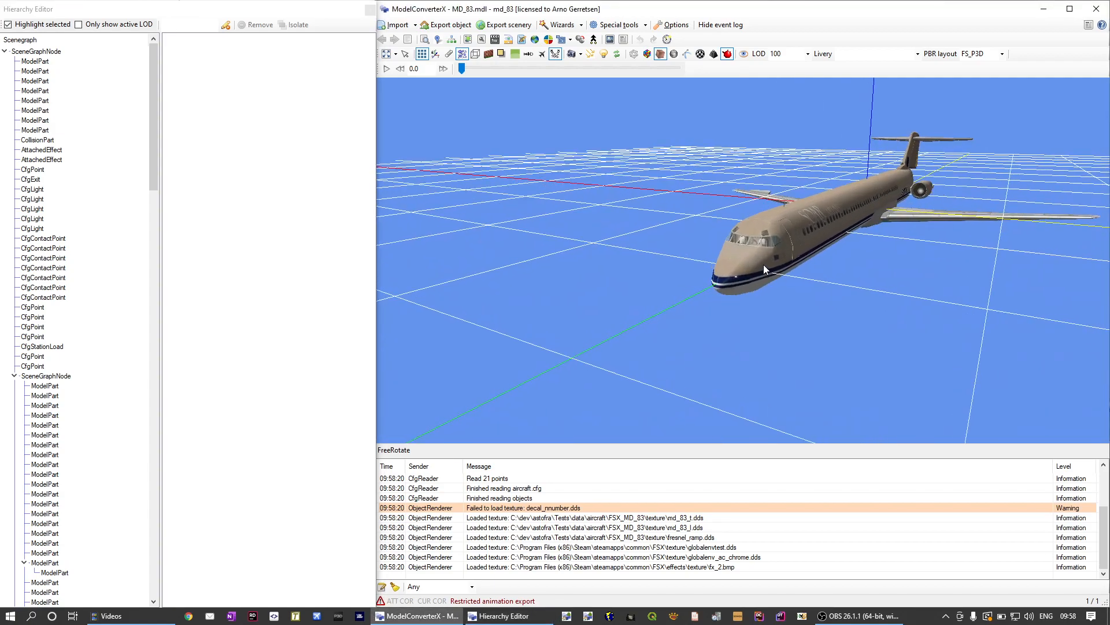
scroll(763, 265, up, 5)
drag(786, 259, 784, 265)
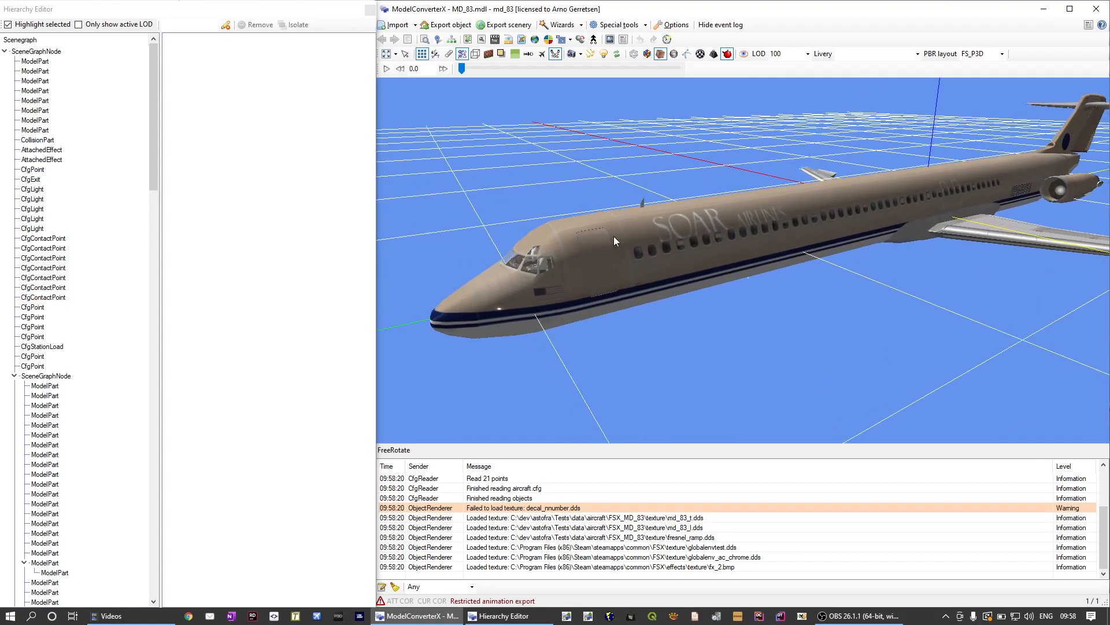
drag(155, 123, 154, 213)
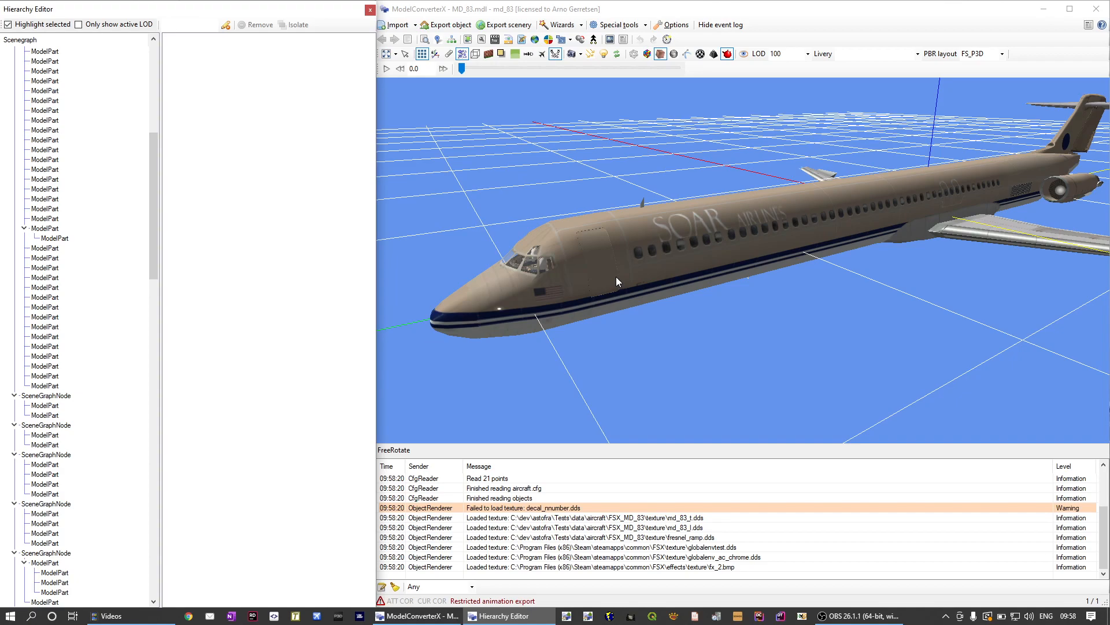
click(51, 289)
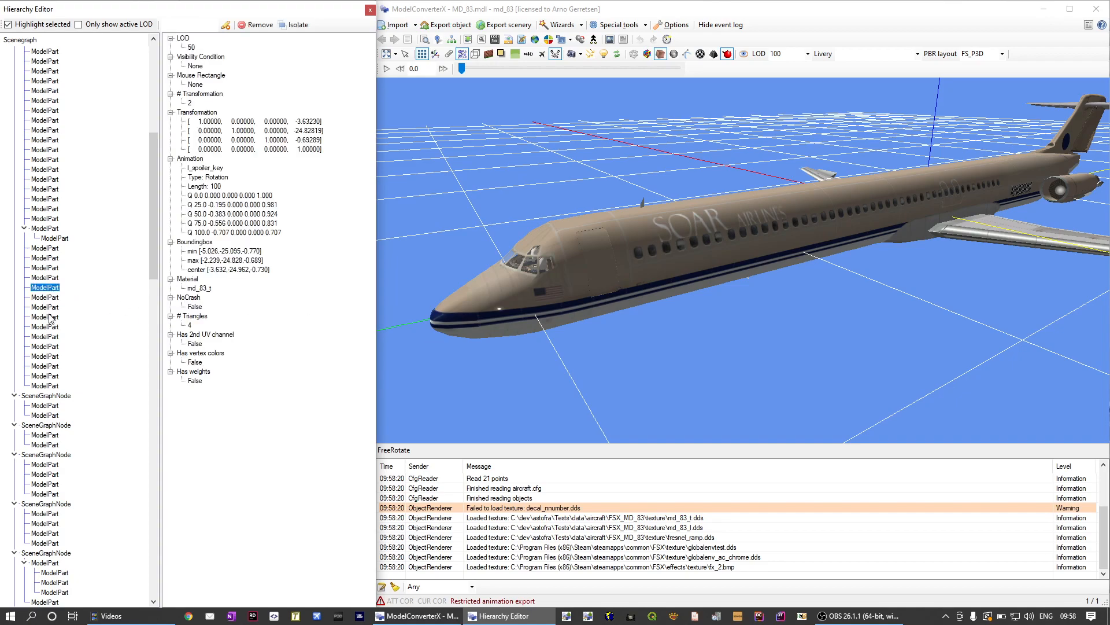
click(51, 317)
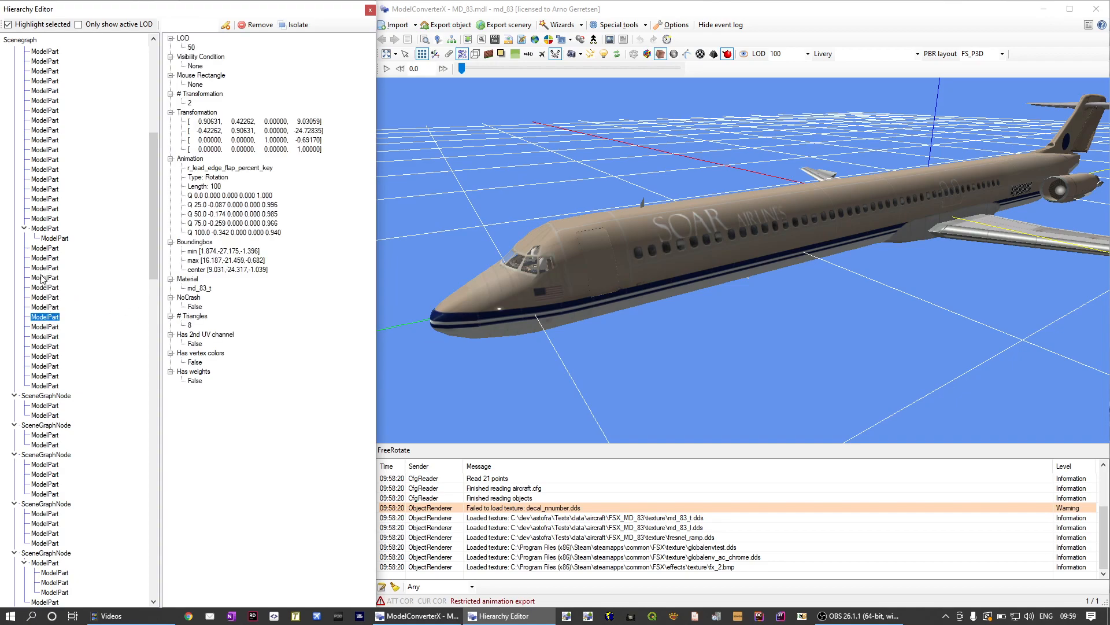
Filter the hierarchy by "door" and go through the matching model parts to find the front door on the near side
click(194, 23)
text(door)
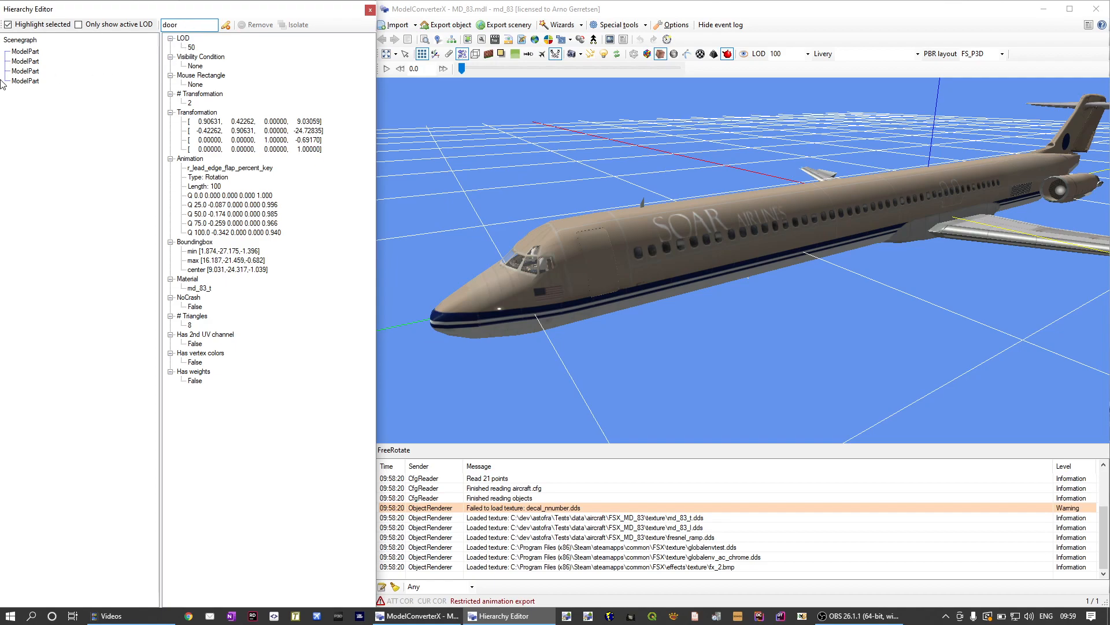
click(31, 81)
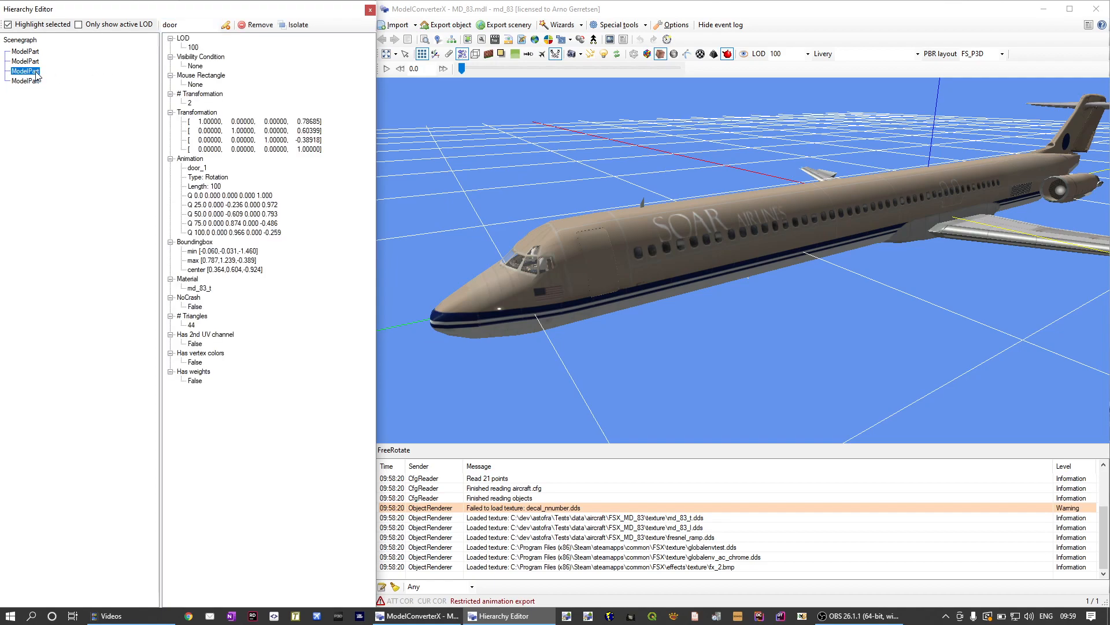
click(32, 61)
click(28, 51)
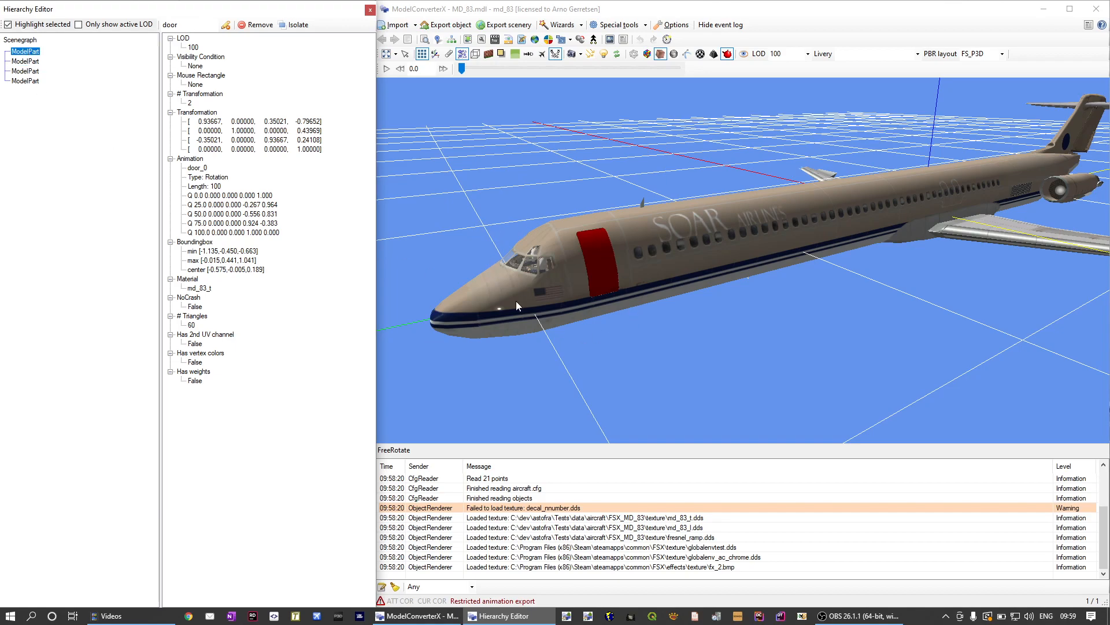
Clear the hierarchy filter, find the door part in the full tree and deselect it
click(226, 26)
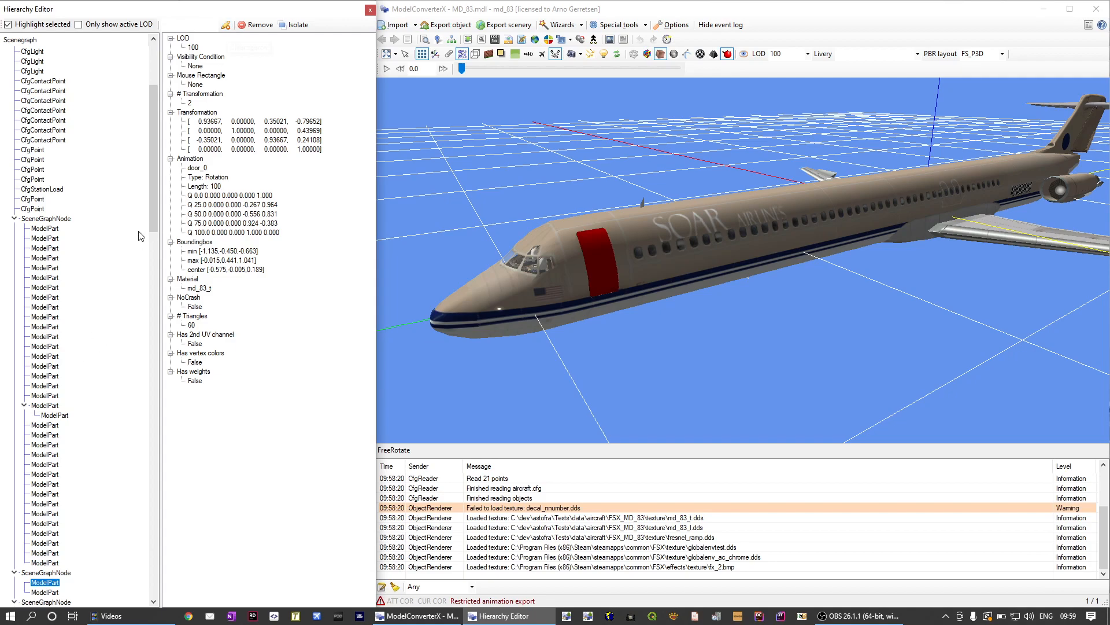
drag(157, 195, 154, 231)
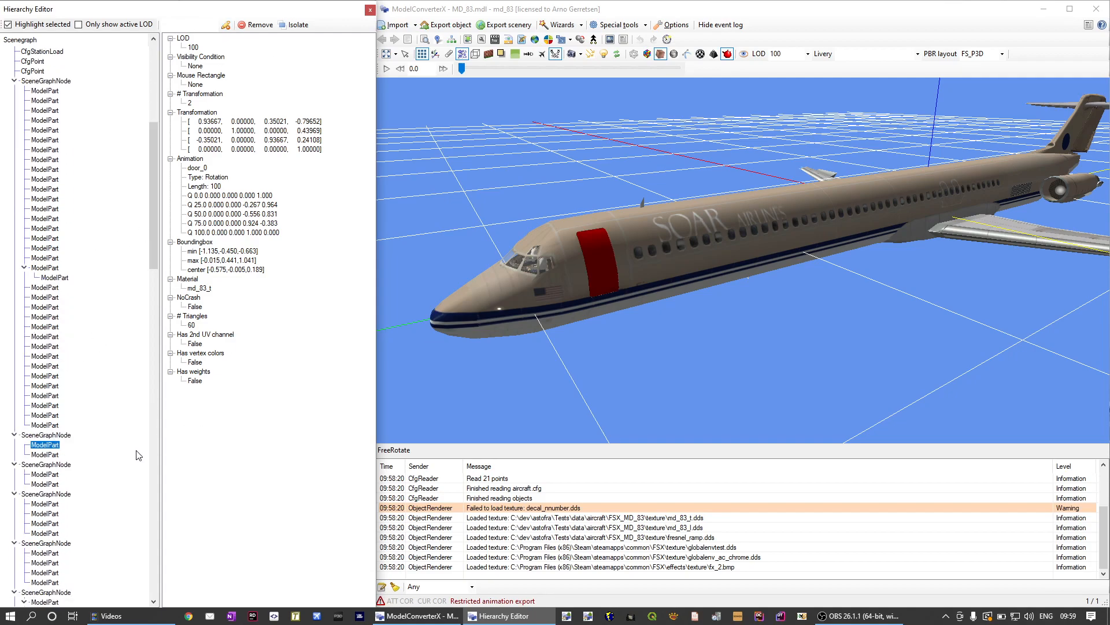
click(130, 428)
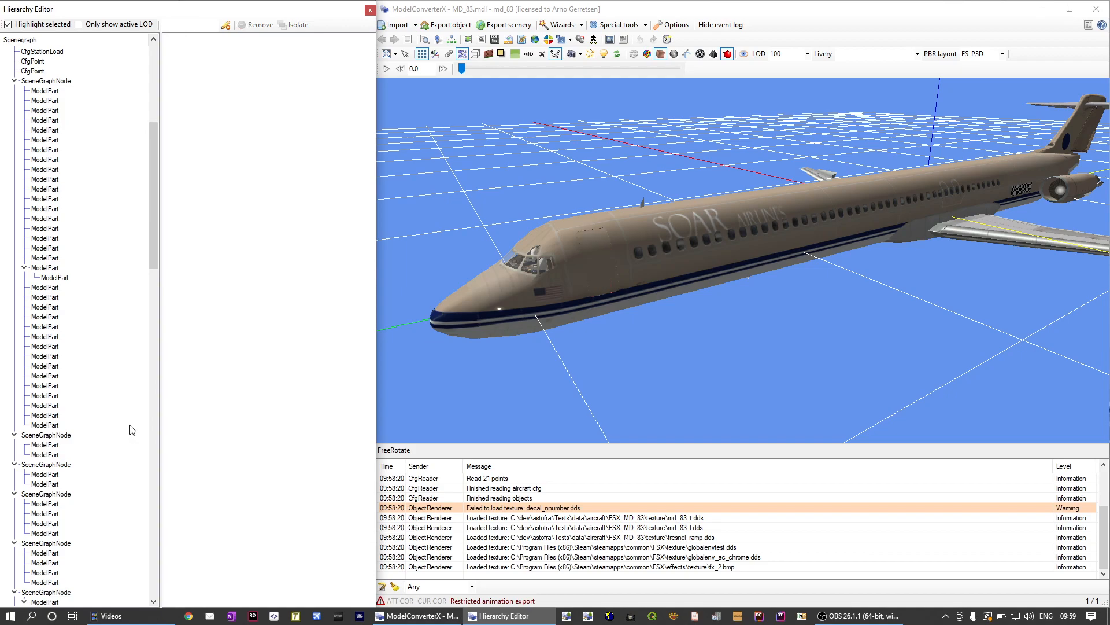
Turn on selection mode in the 3D view and pick the front door, checking its place in the hierarchy, and the wing's leading edge flap
click(591, 10)
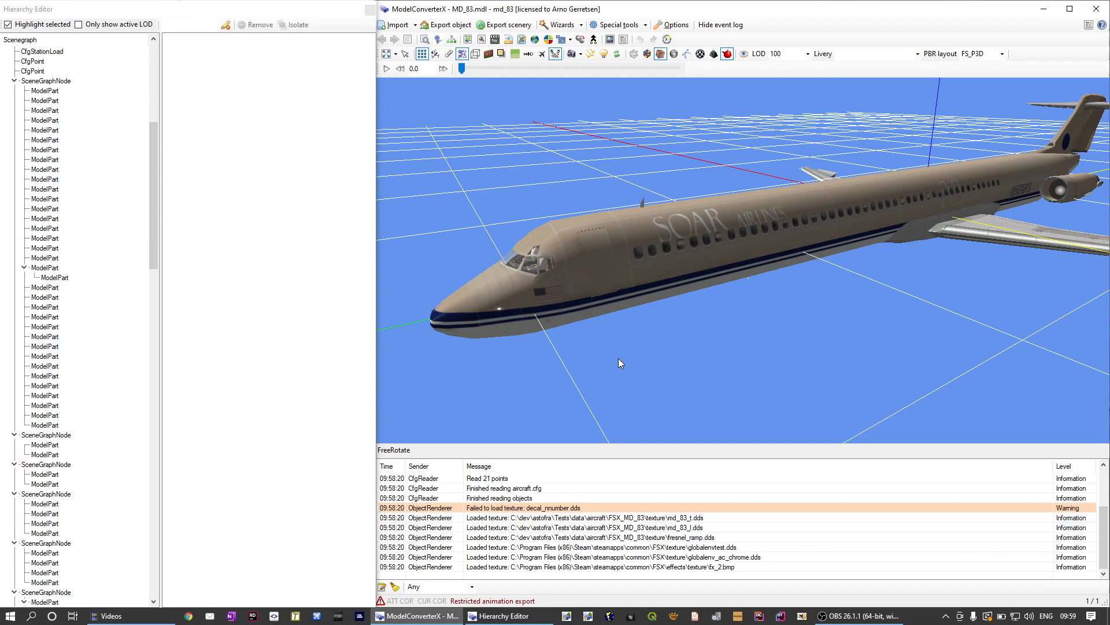
click(406, 56)
click(601, 269)
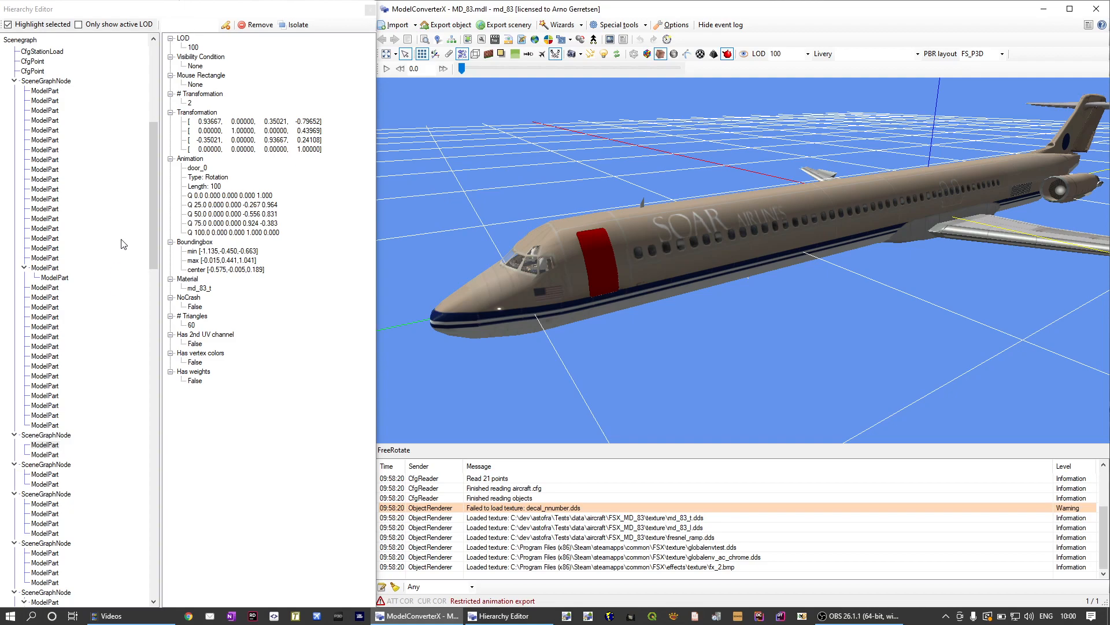
click(153, 211)
drag(153, 211, 153, 246)
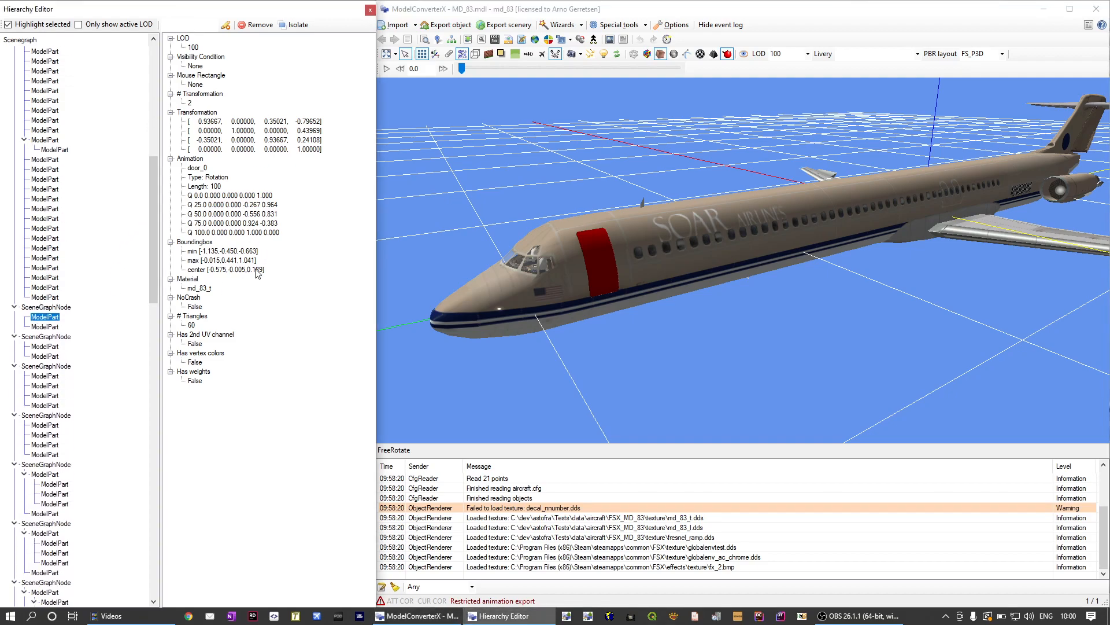
click(737, 11)
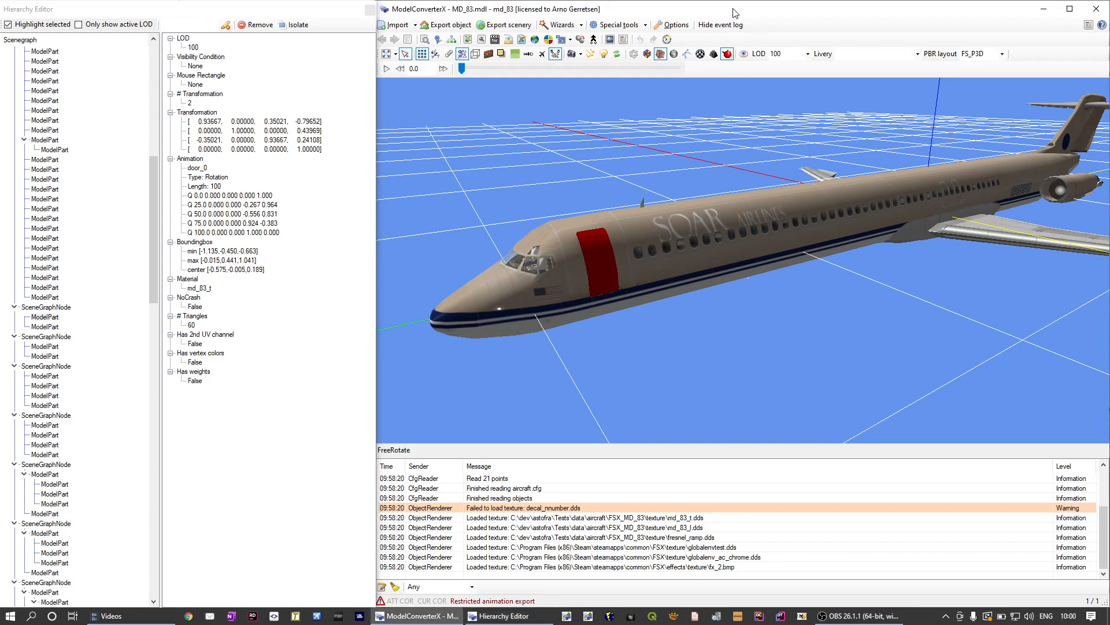
click(998, 249)
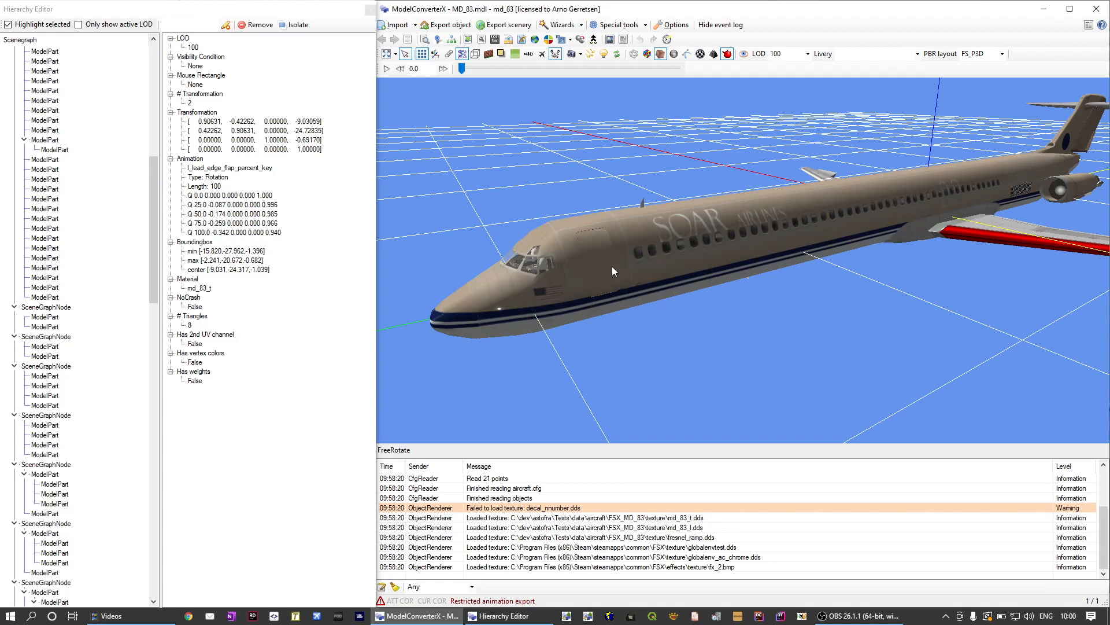
Advance the aircraft animation to 90.0 and pick the nose wheel and the nose gear door to inspect their animations
drag(463, 69, 564, 83)
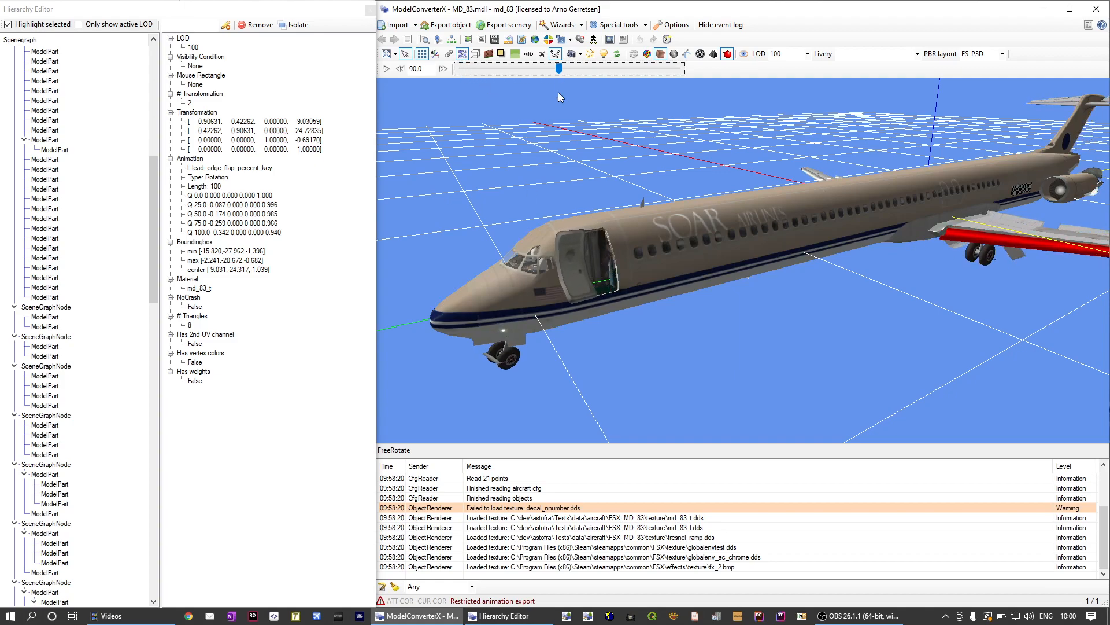
click(514, 362)
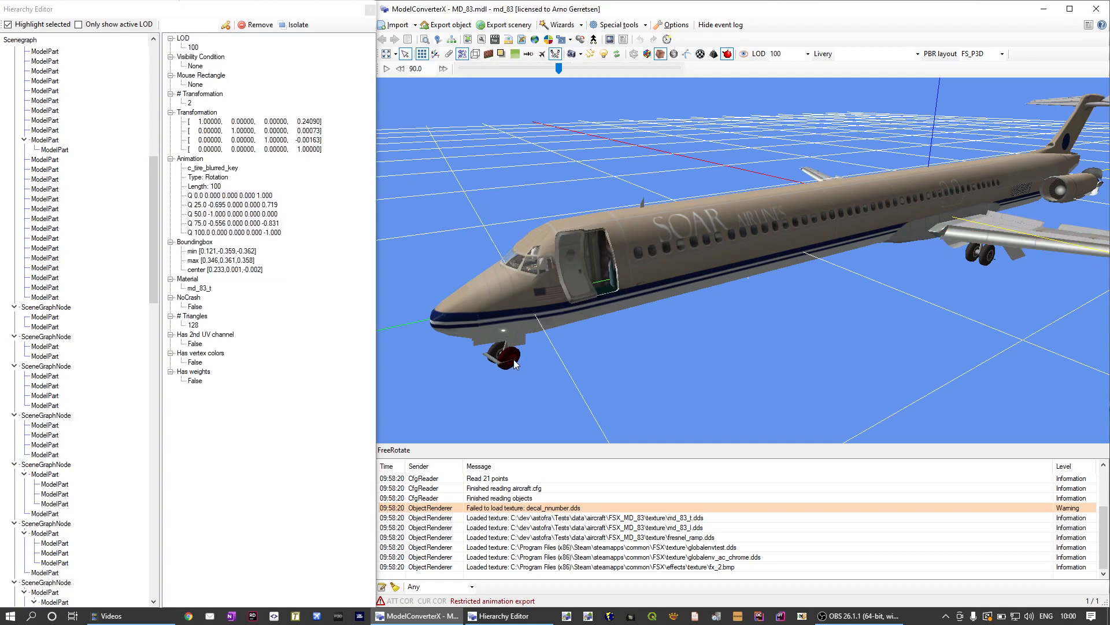
click(517, 345)
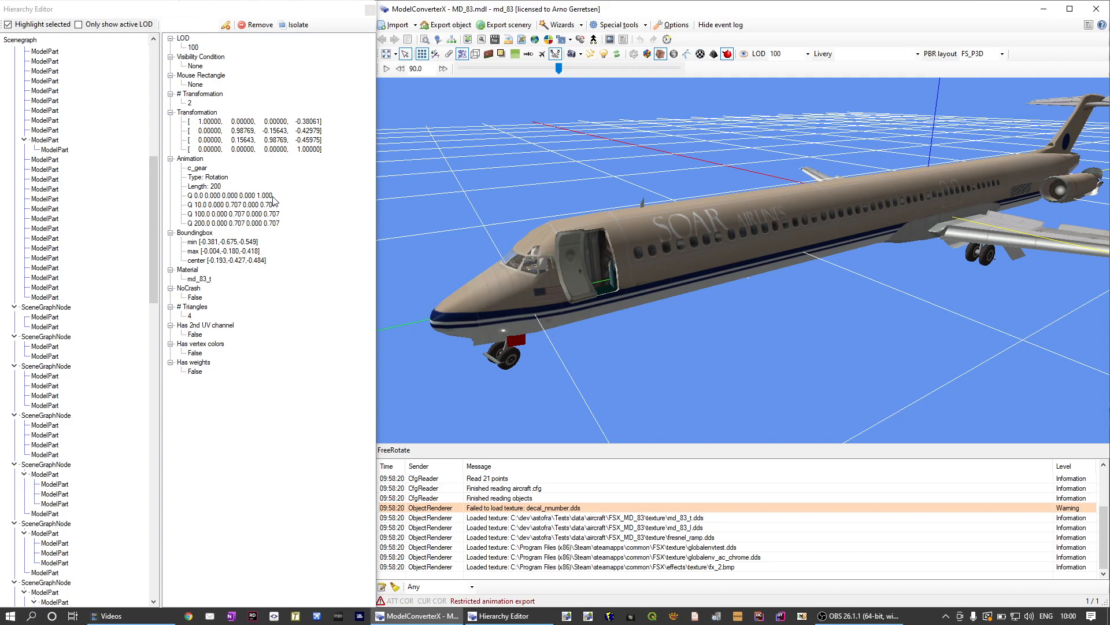
Import the recent model museum.api and open the Material Editor beside the 3D view
click(415, 25)
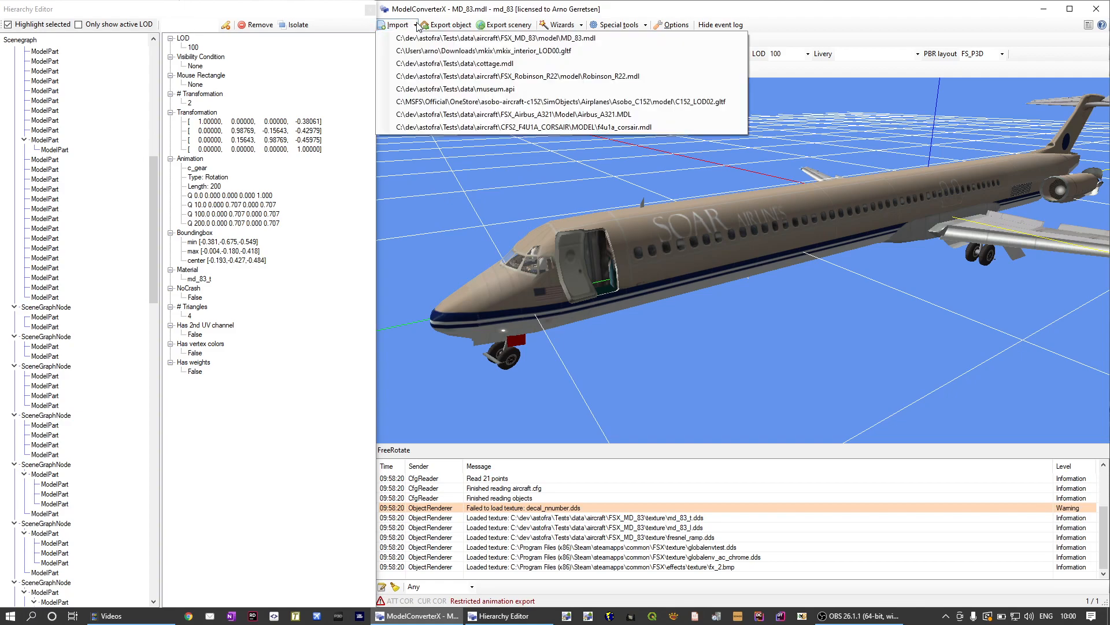
click(432, 89)
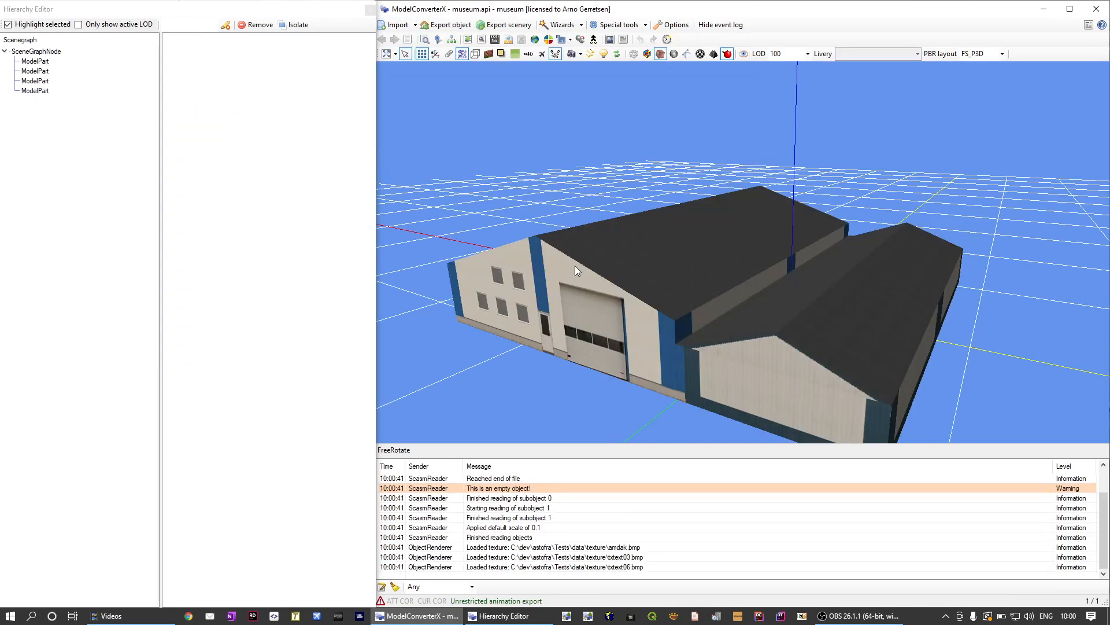
click(466, 41)
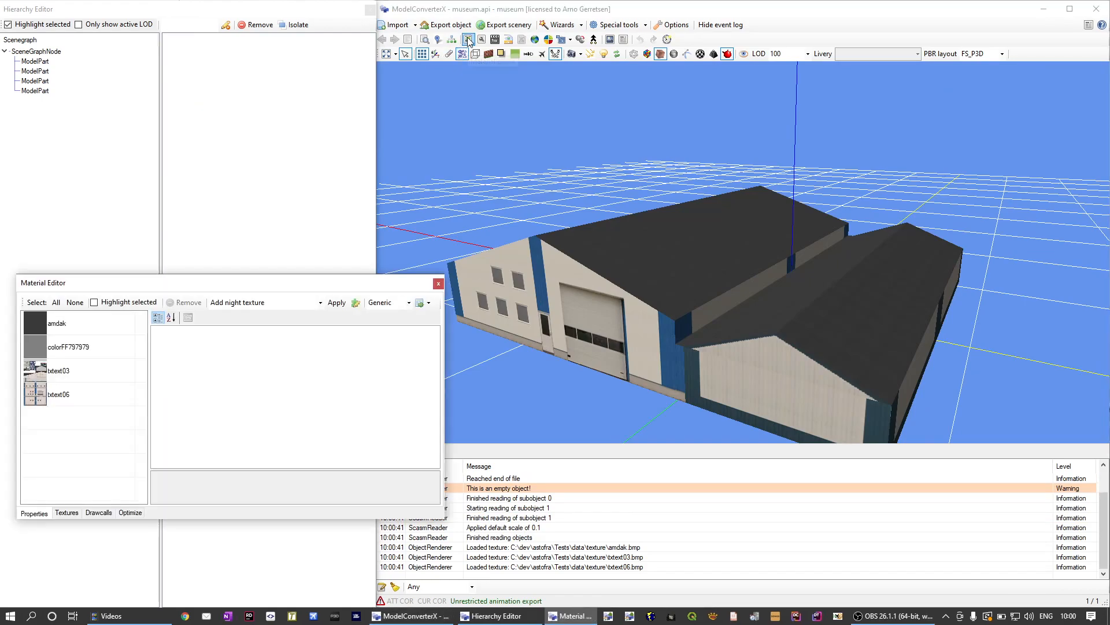
drag(265, 284, 251, 194)
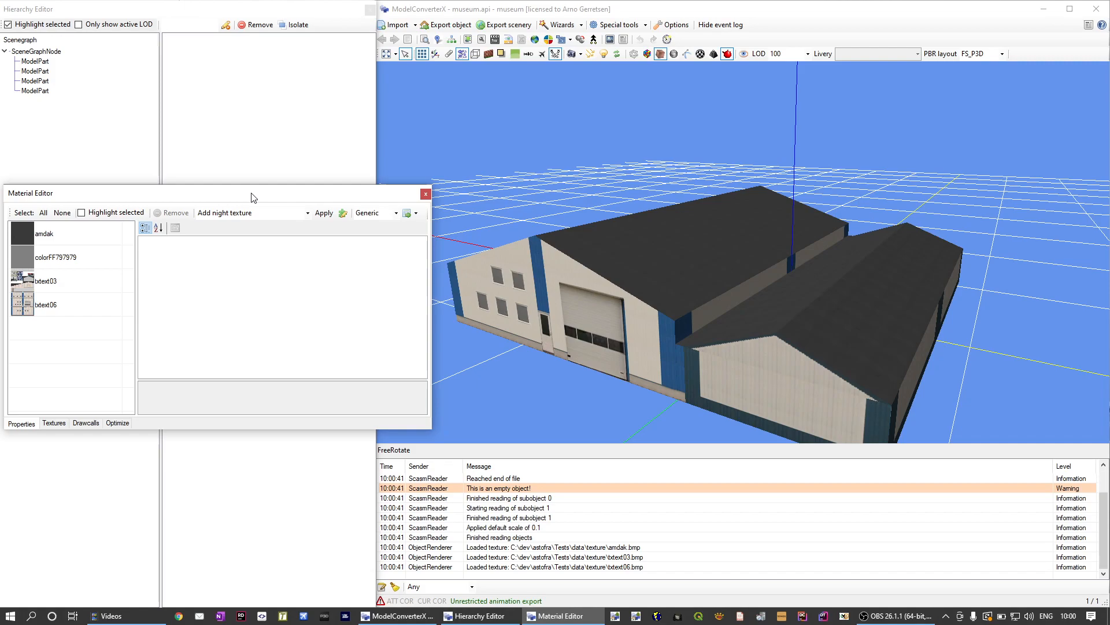
Pick the museum's roof, the large hall's front wall and the smaller hall's wall in the model to identify their materials
click(668, 12)
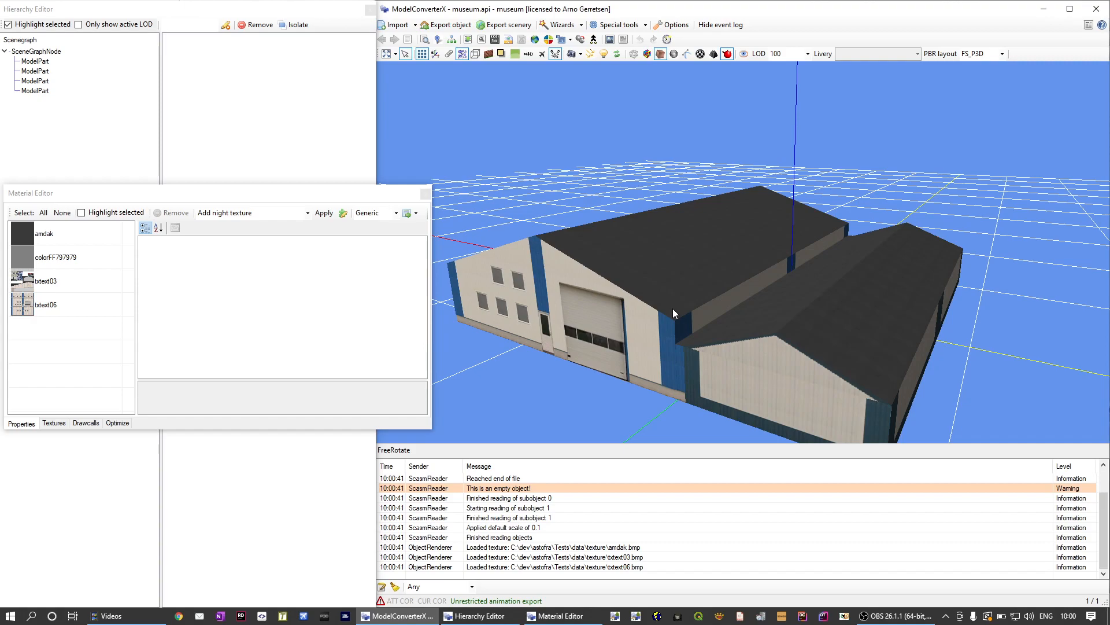
click(675, 257)
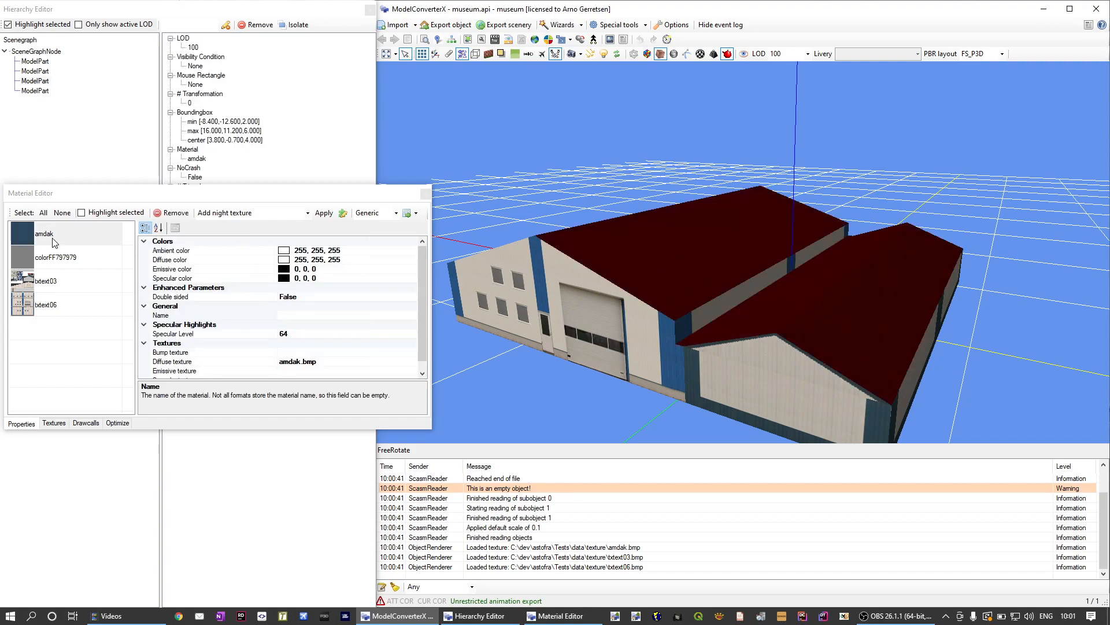
click(614, 334)
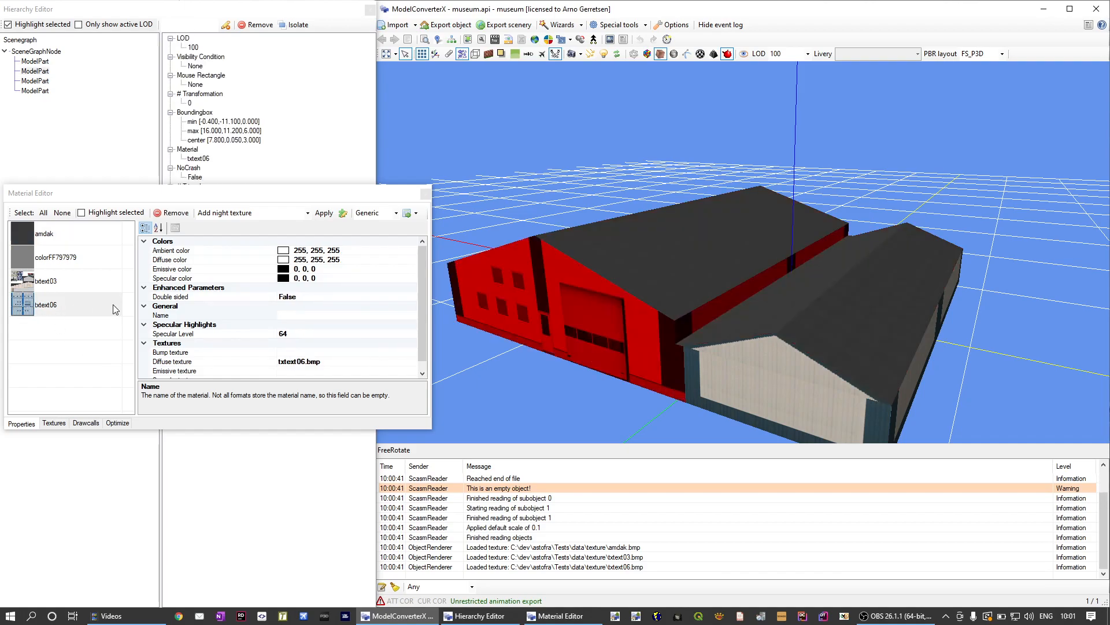
click(773, 390)
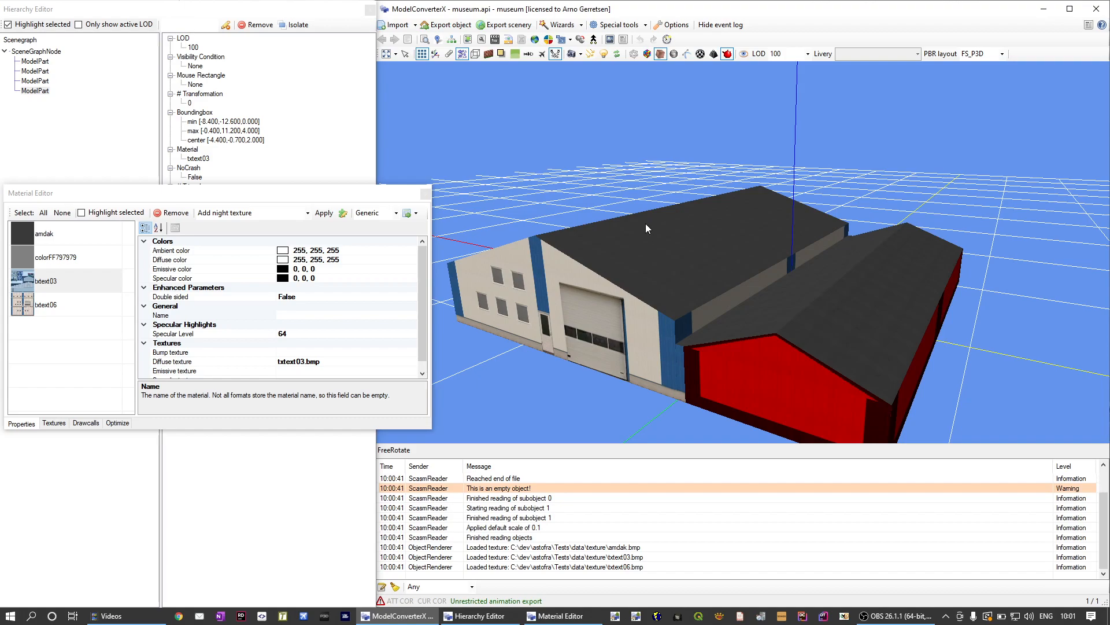
With selection mode off, pick the roof and the large hall's front wall using temporary selection, and clear the selection
key(s)
click(656, 252)
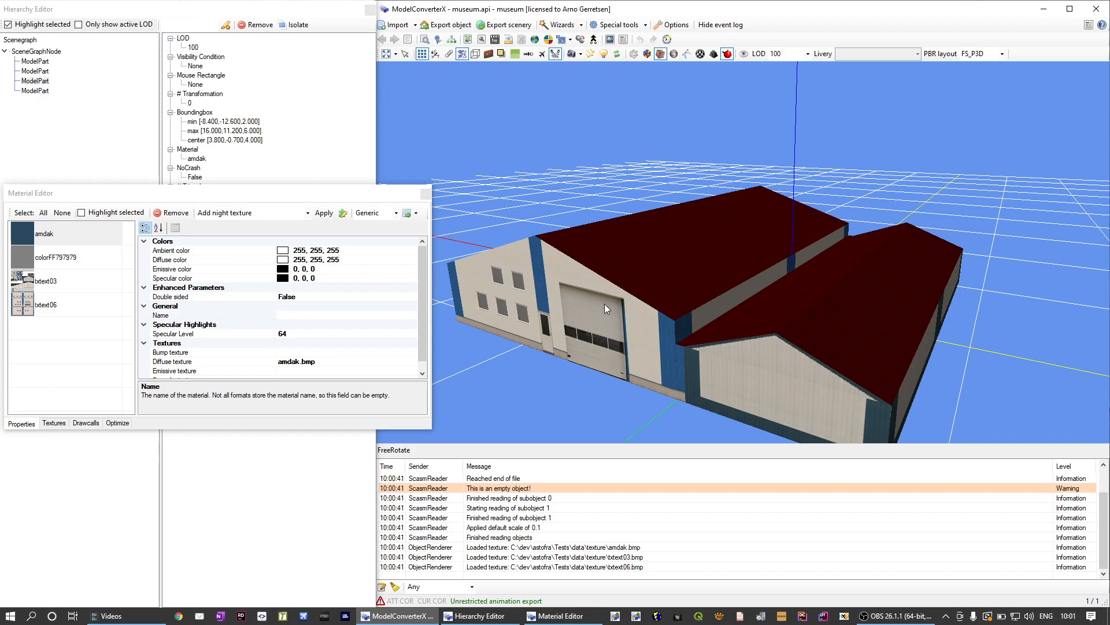
click(588, 308)
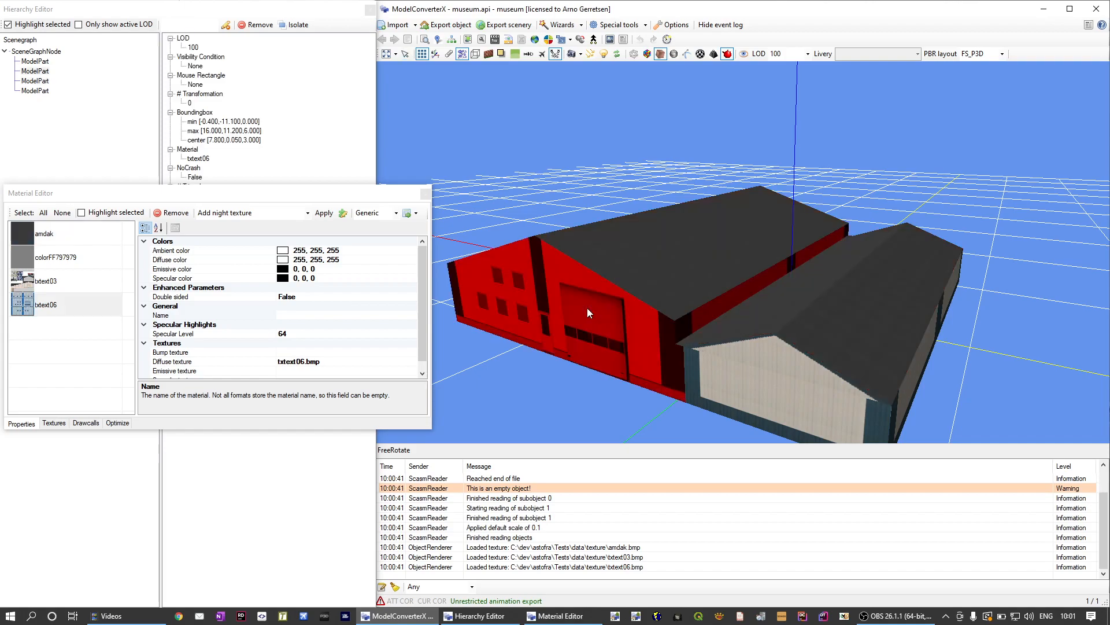
click(557, 180)
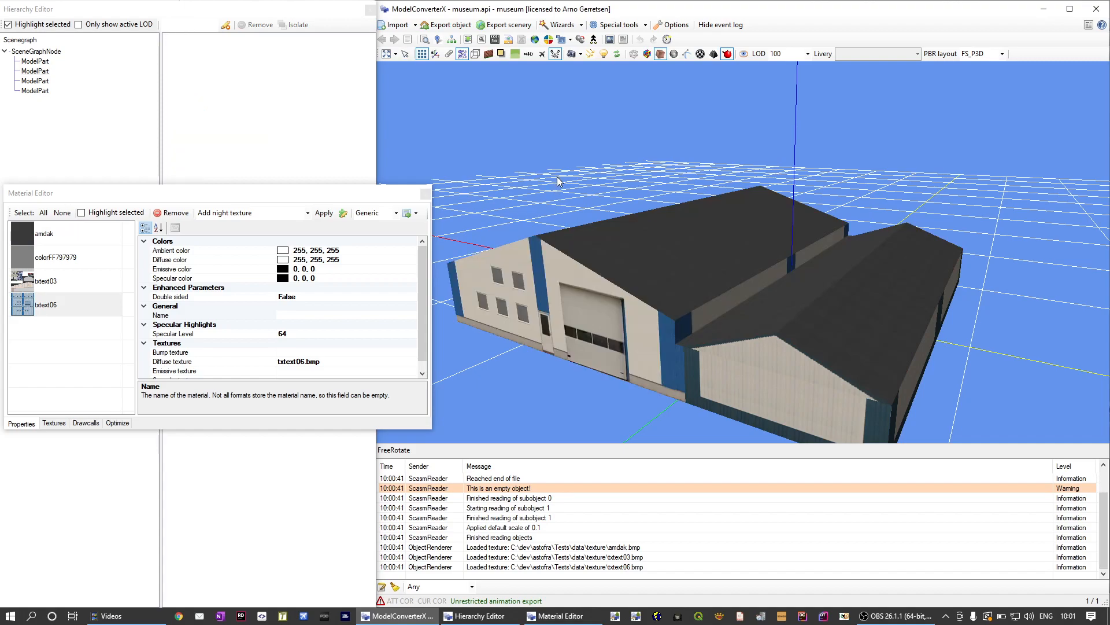